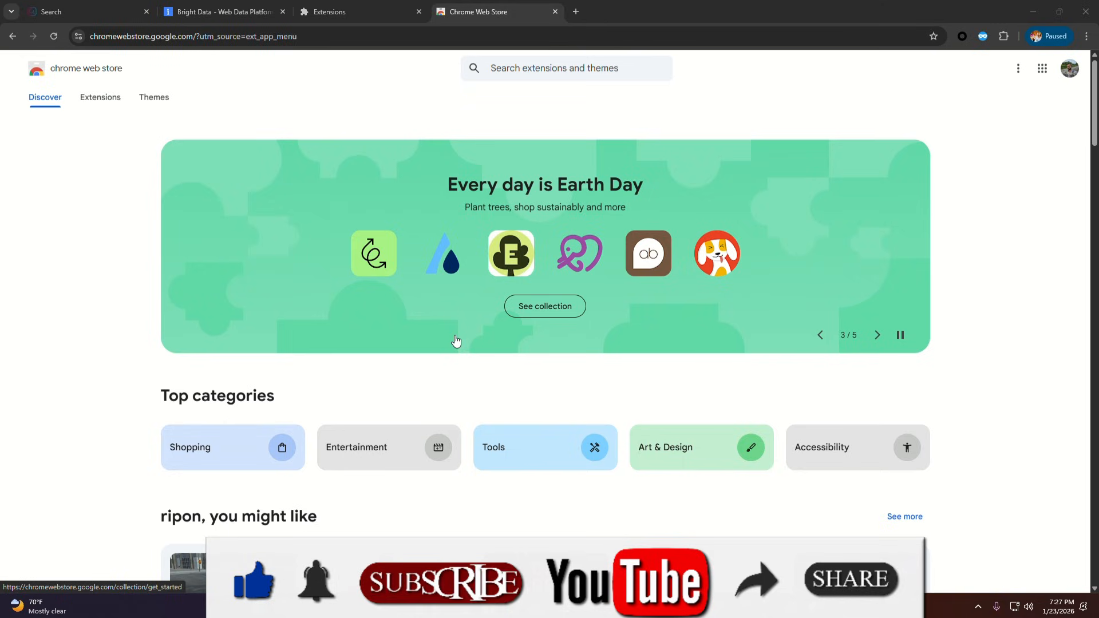
Close the Search, Bright Data and Extensions pages so that only the Chrome Web Store stays open.
click(147, 12)
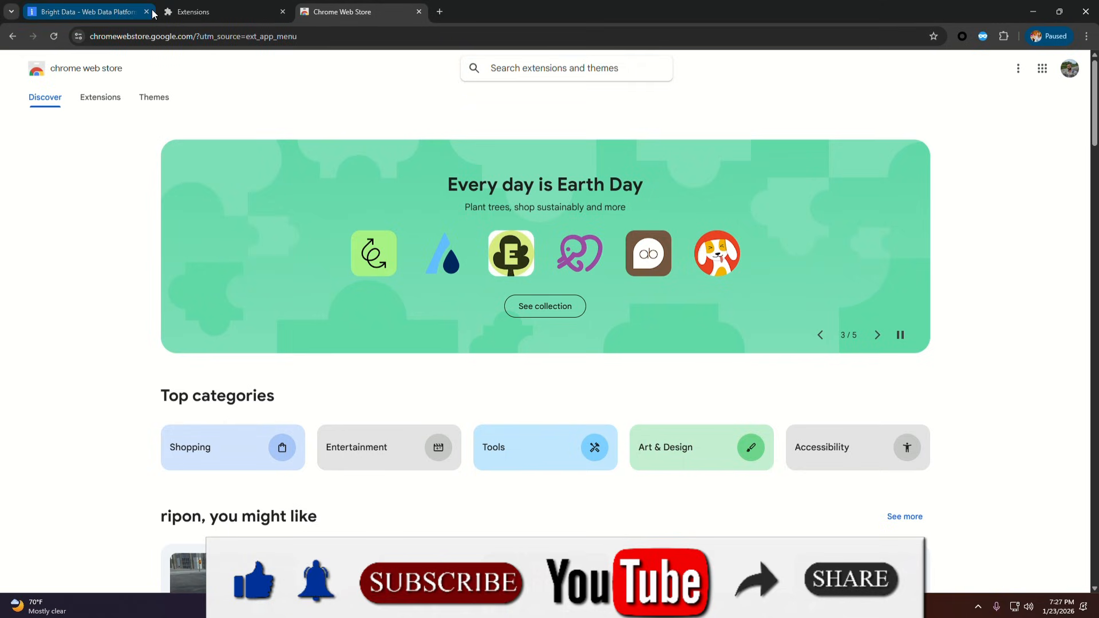
click(146, 12)
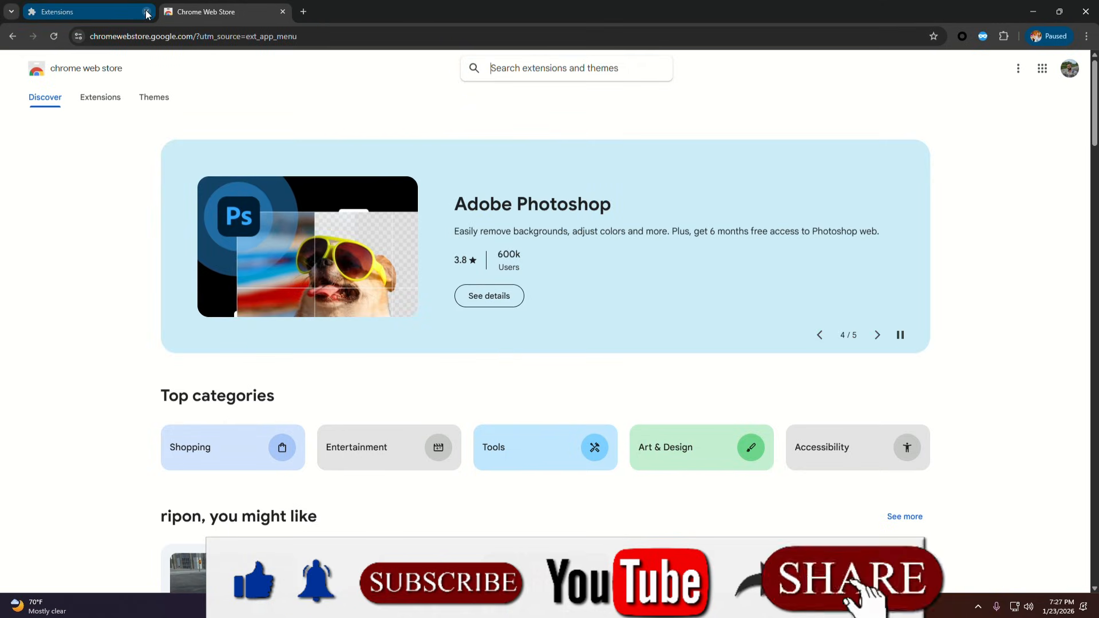
click(147, 12)
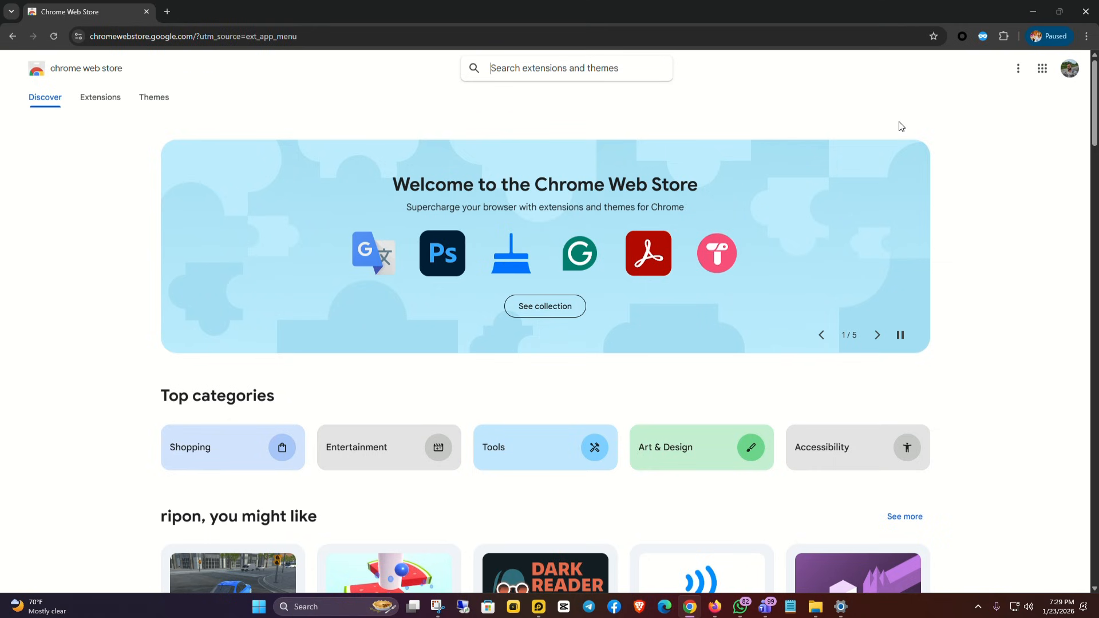
Go to the browser's extension manager and open the Chrome Web Store's extensions page from it.
click(1086, 37)
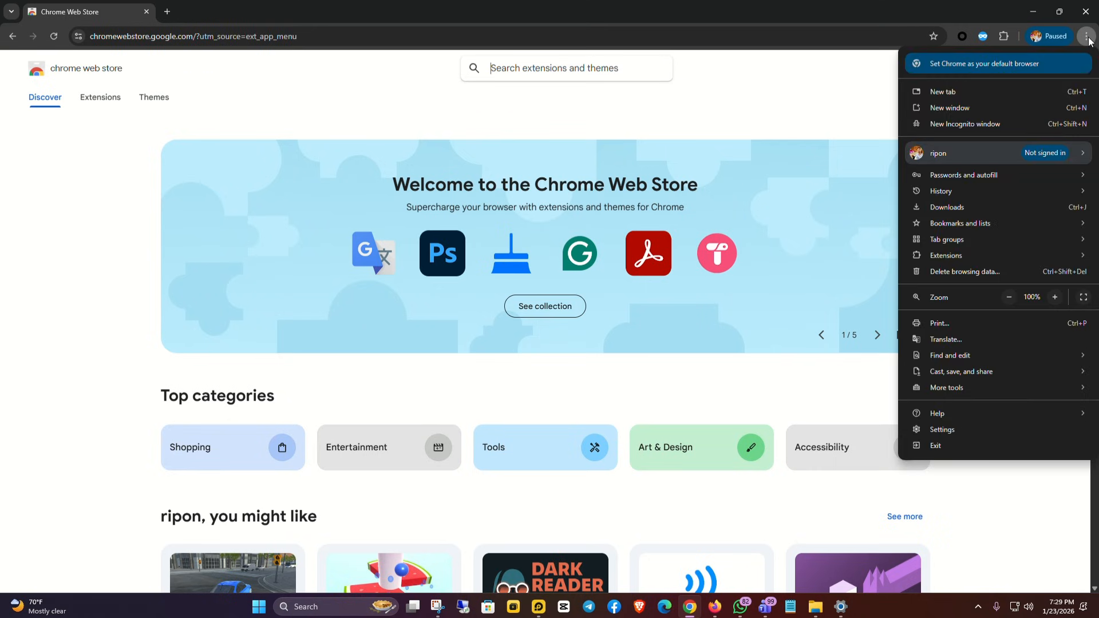
mouse_move(945, 255)
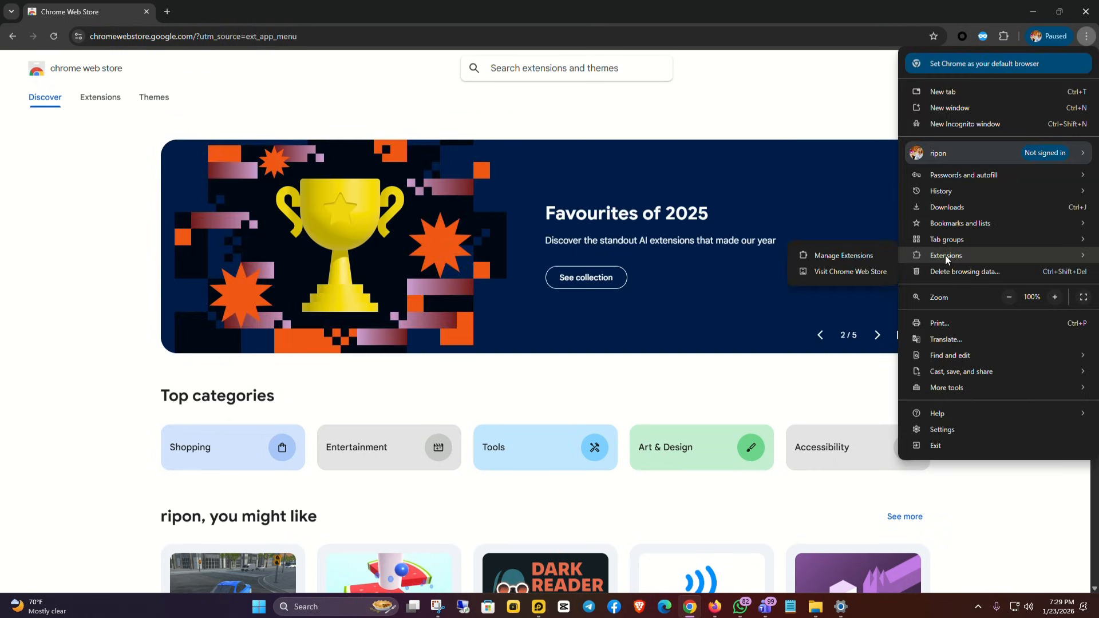
click(836, 272)
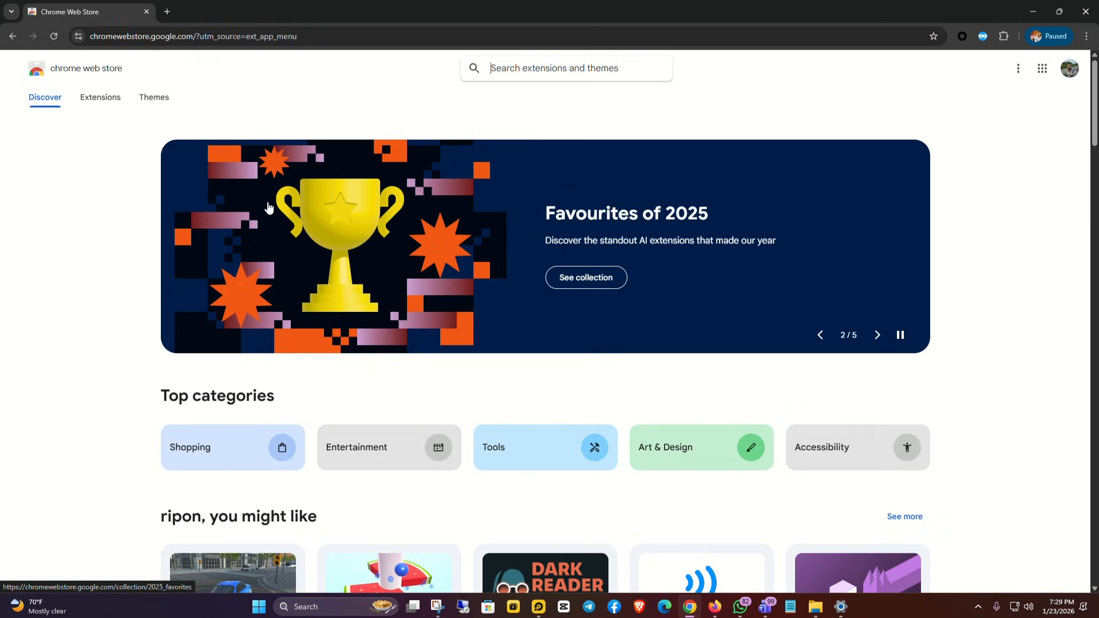
click(1085, 37)
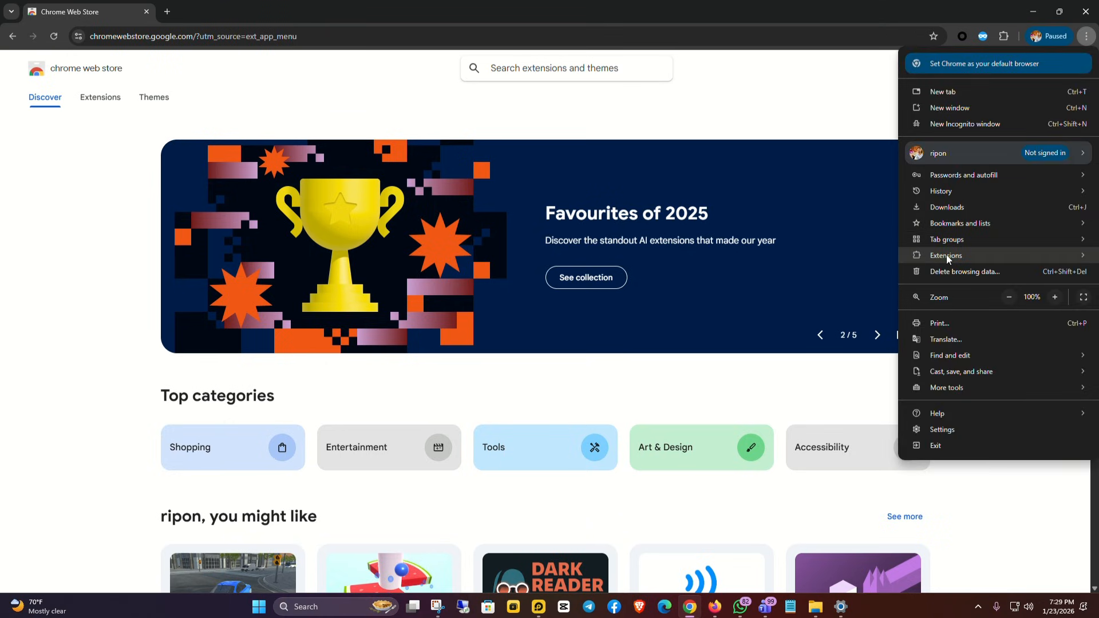
mouse_move(946, 257)
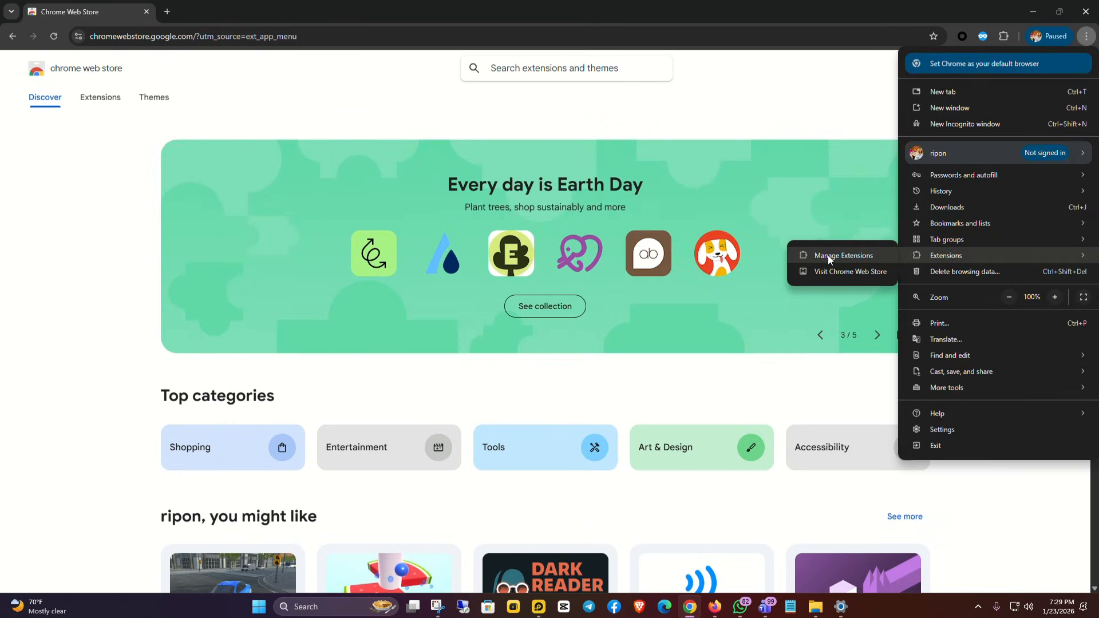
click(828, 255)
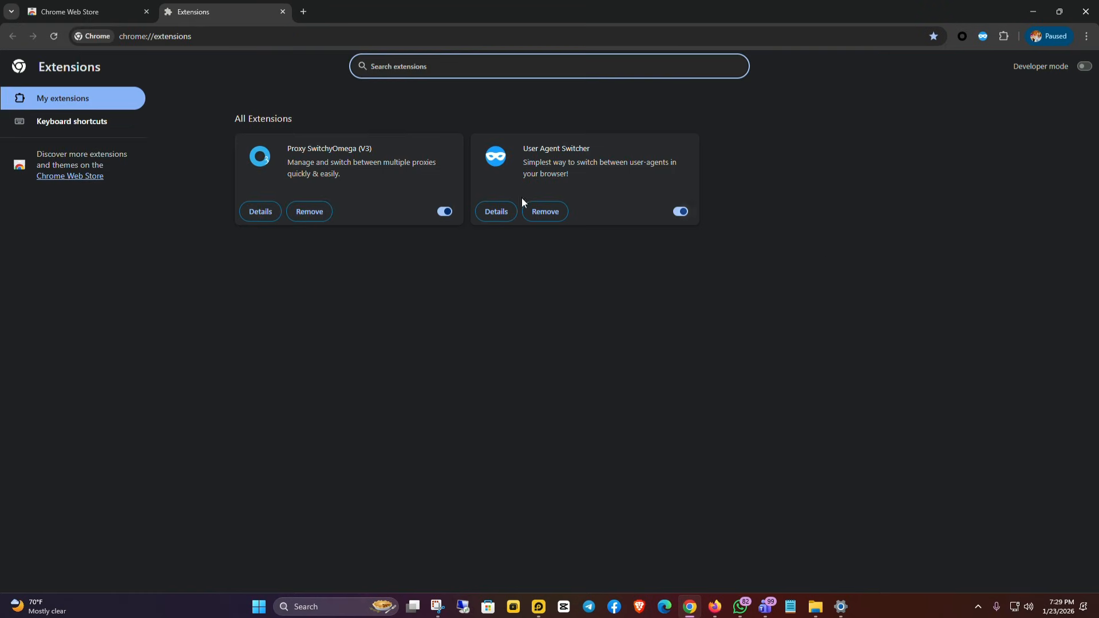
click(69, 176)
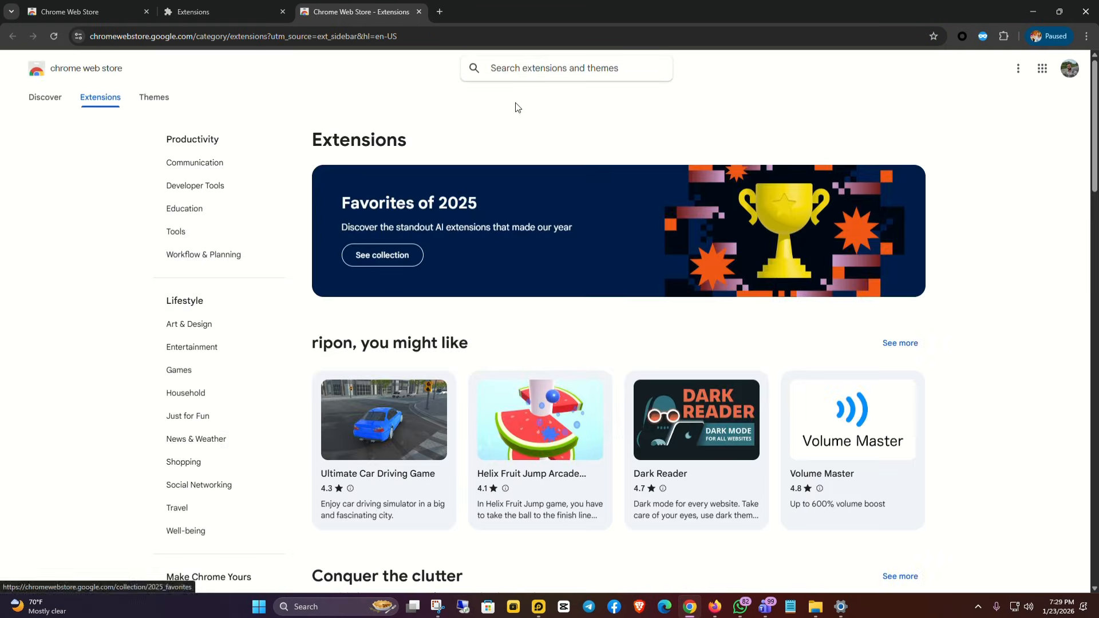
Search the Chrome Web Store for "tuxler" and open the Residential VPN | Tuxler listing.
text(t)
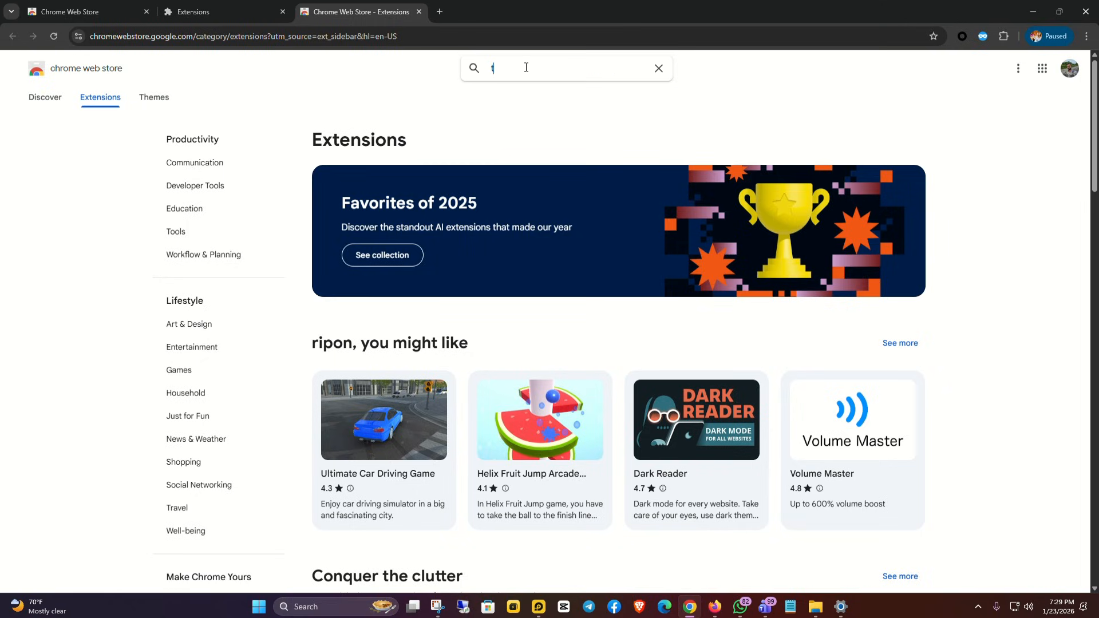
text(uxler)
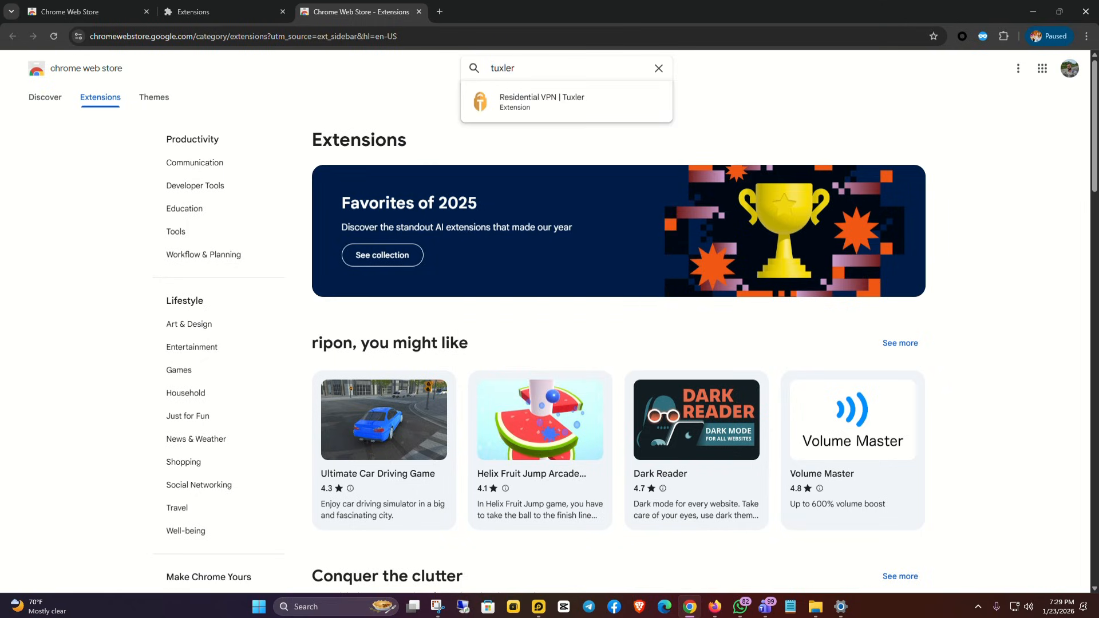
key(Return)
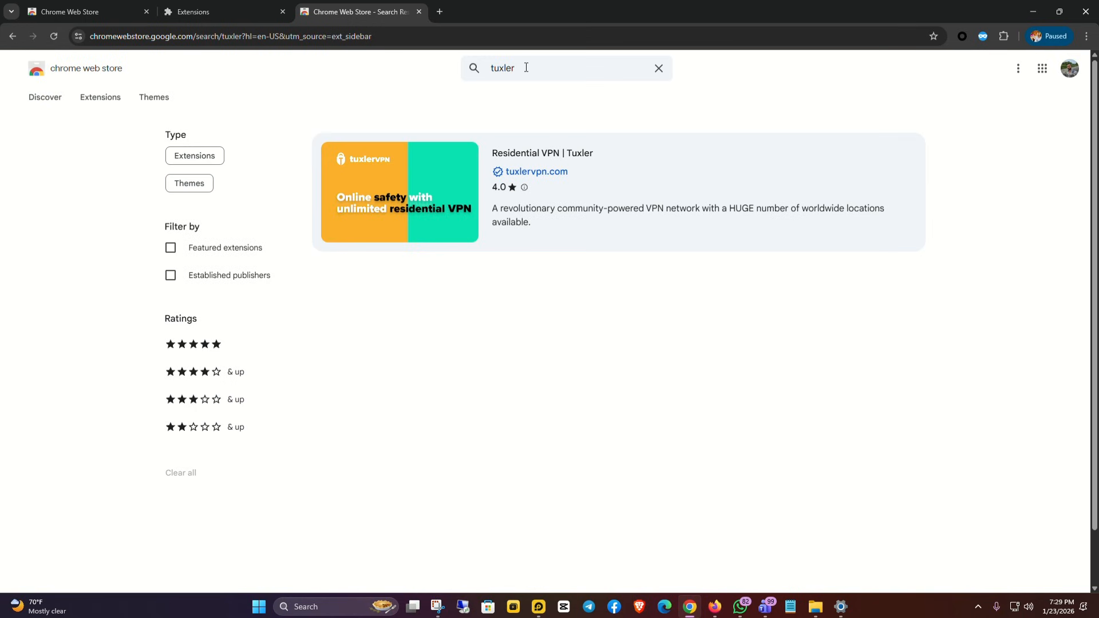
click(538, 153)
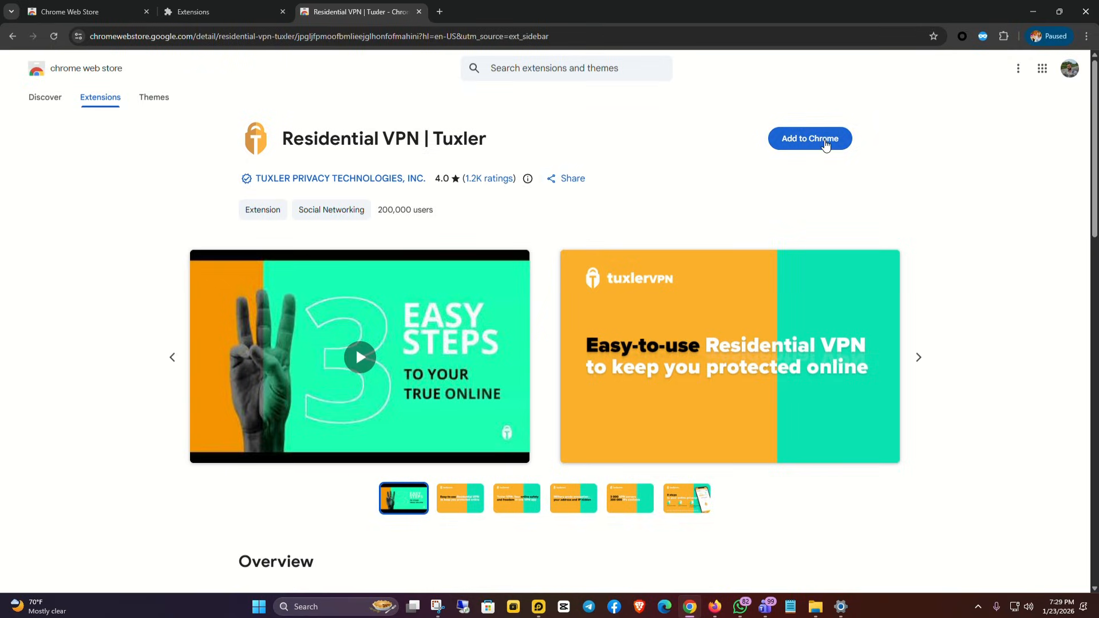
Install the Residential VPN | Tuxler extension in the browser and open its premium login form.
click(826, 140)
click(588, 171)
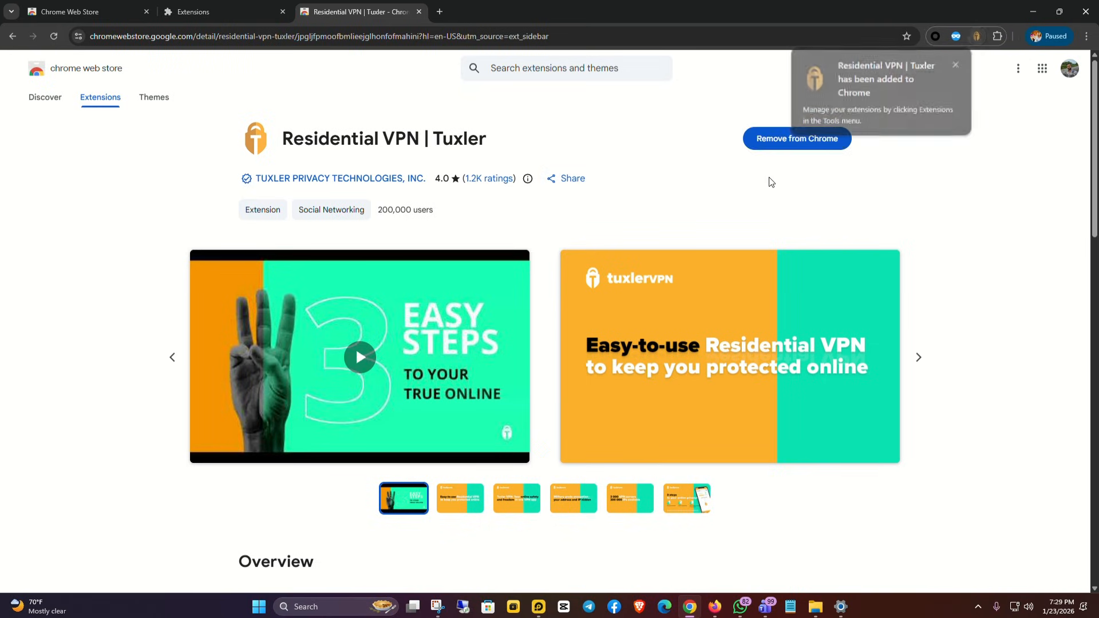
click(1003, 36)
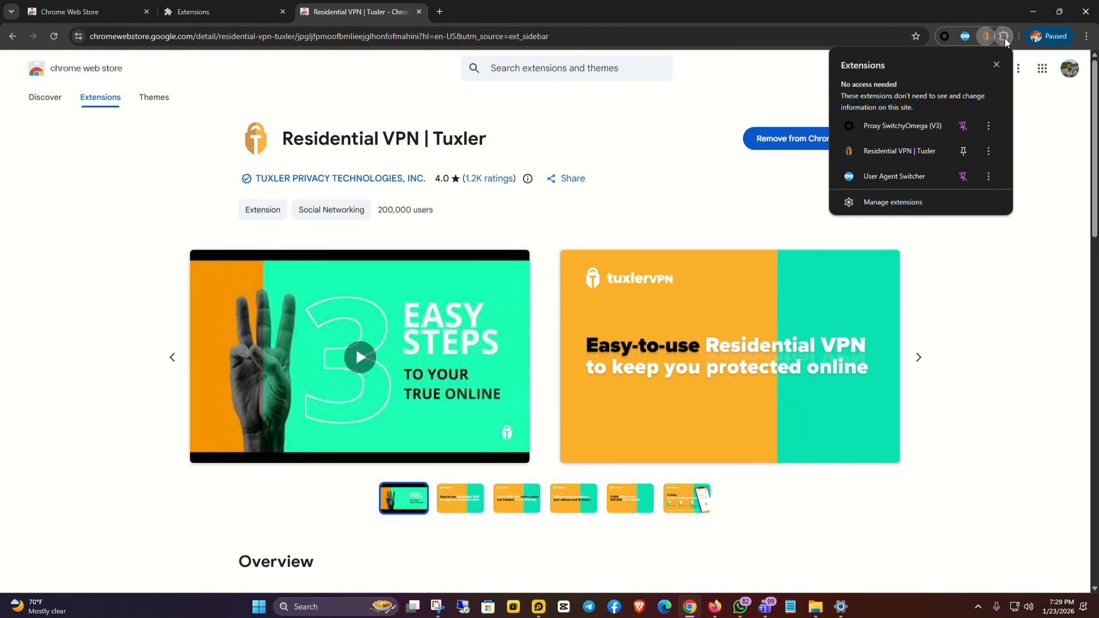
click(984, 36)
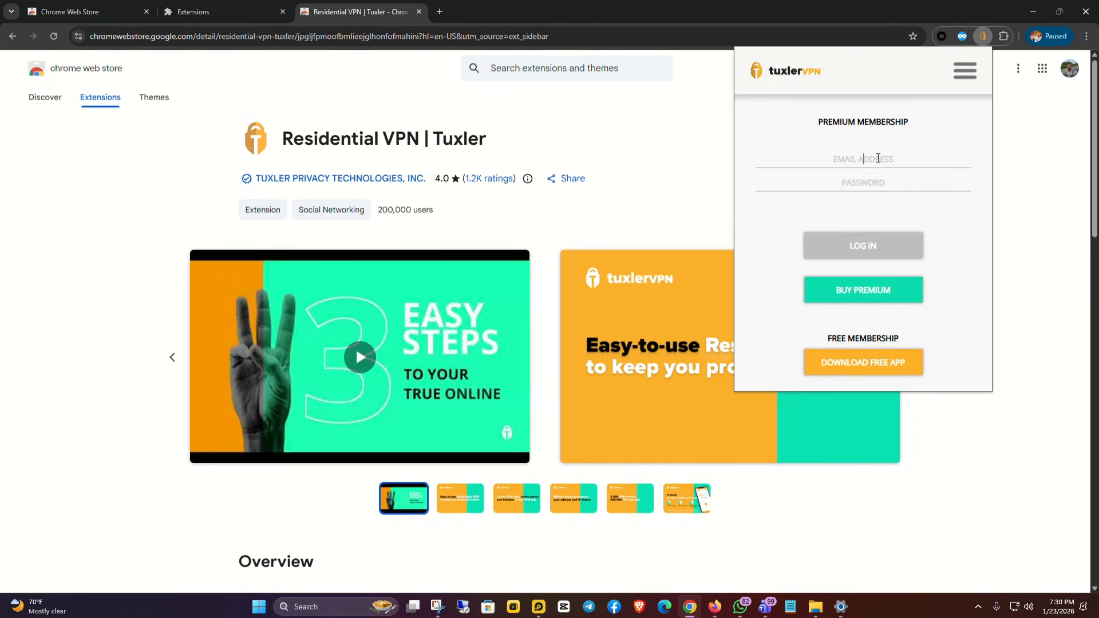
Log in to the Tuxler premium membership with the account's email address and password.
key(ctrl+v)
text(hjh)
key(BackSpace)
key(BackSpace)
key(BackSpace)
click(864, 182)
text(•••••••••••••••••••)
key(BackSpace)
key(BackSpace)
key(BackSpace)
key(BackSpace)
key(BackSpace)
key(BackSpace)
key(BackSpace)
key(BackSpace)
key(BackSpace)
key(BackSpace)
key(BackSpace)
key(BackSpace)
key(BackSpace)
key(BackSpace)
key(BackSpace)
key(BackSpace)
key(BackSpace)
key(BackSpace)
key(BackSpace)
text(••••••••••••••••••••••••)
click(868, 250)
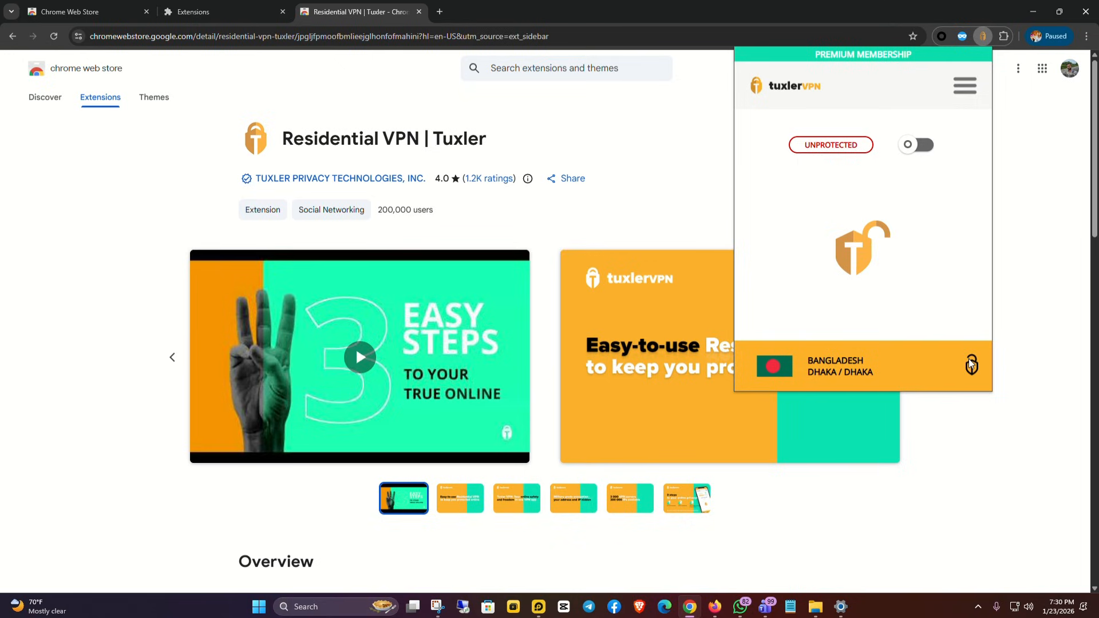
Turn on Tuxler VPN protection, dismissing the application install request, and choose United States of America as the data center location.
click(964, 86)
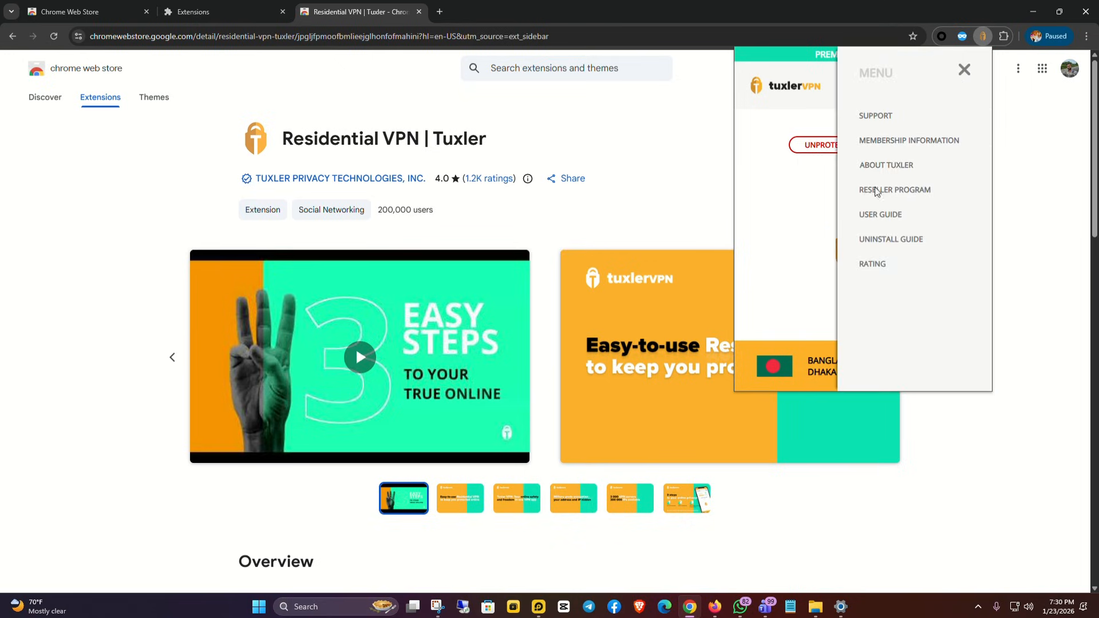
click(805, 213)
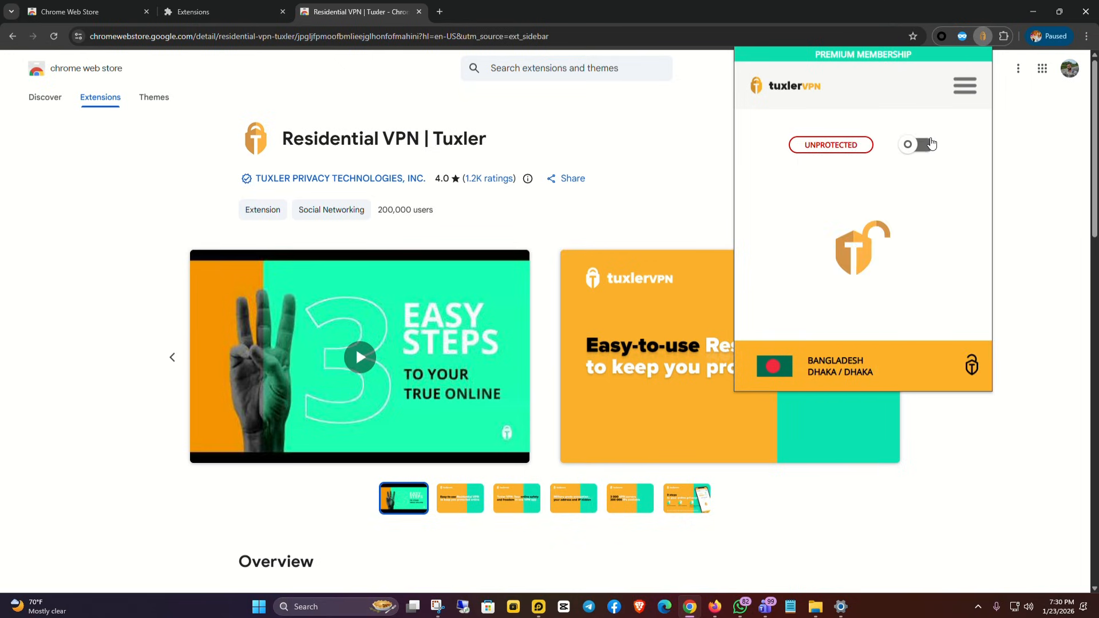
click(934, 149)
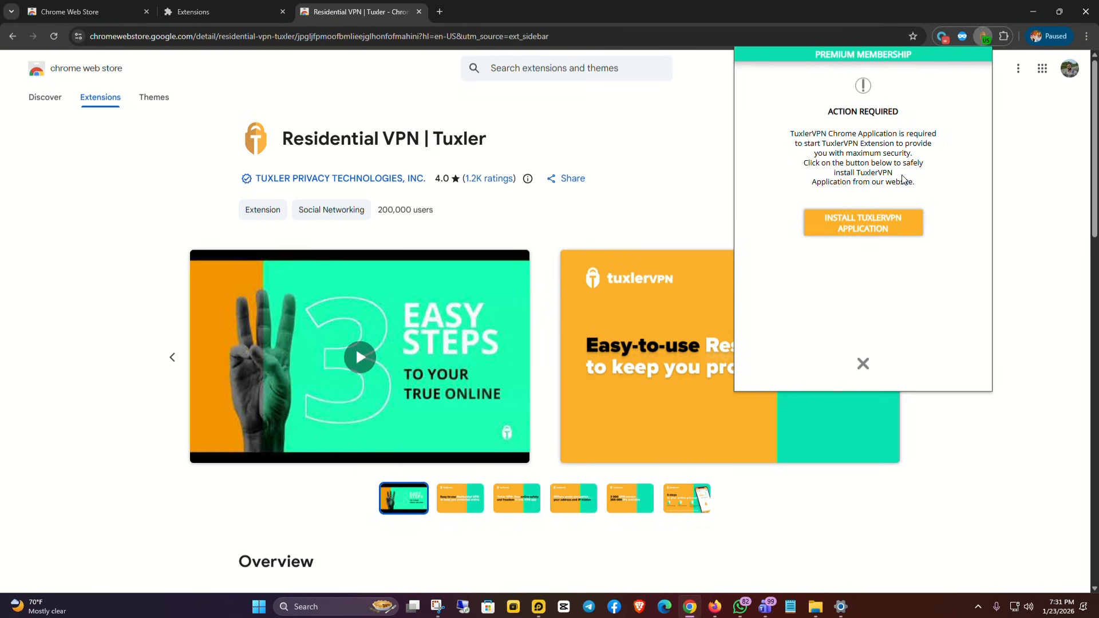
click(863, 364)
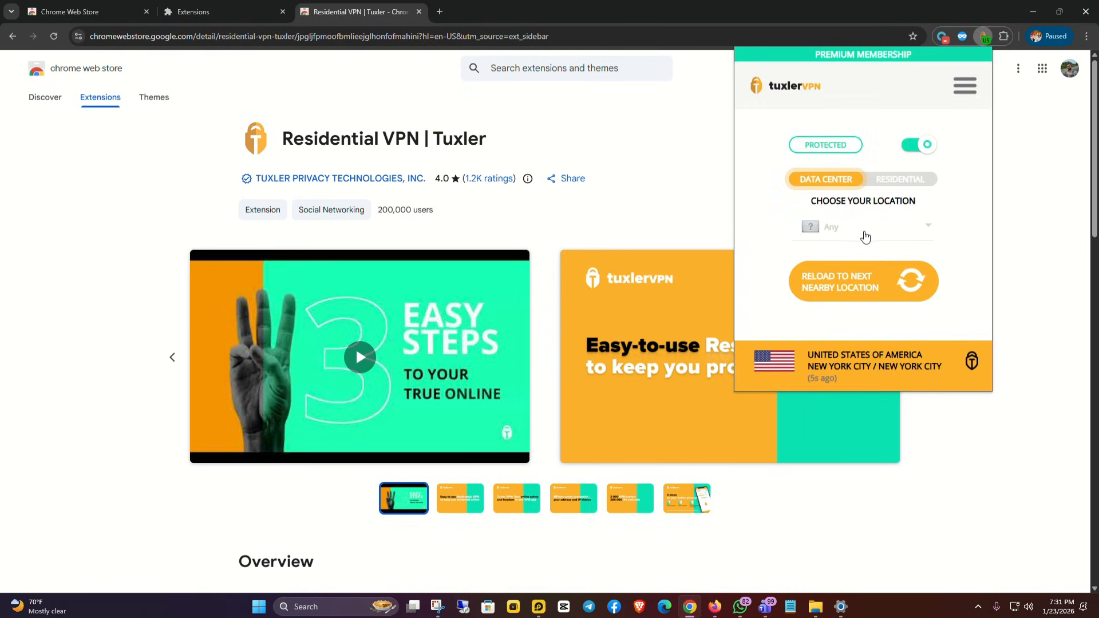
click(905, 232)
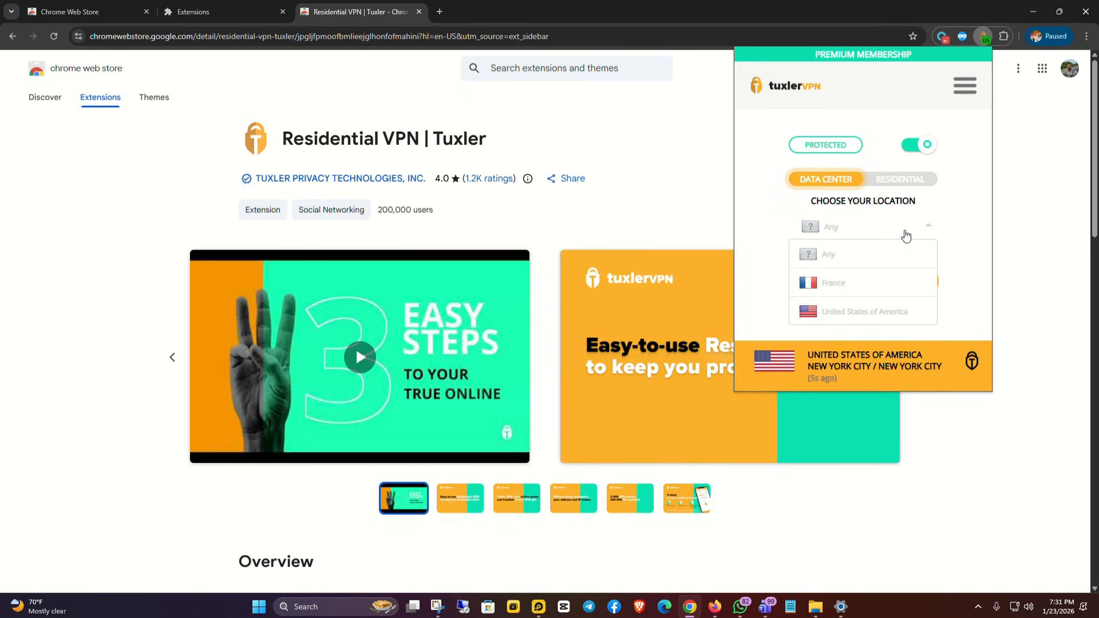
click(845, 315)
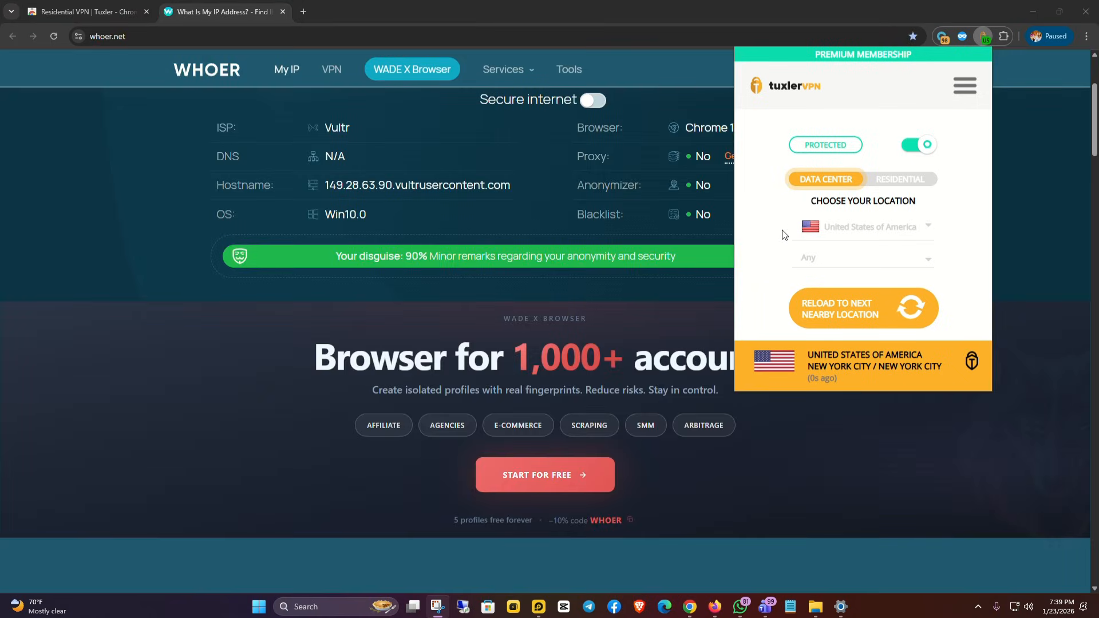
Replace the open pages with freshly loaded whoer.net and ip8.com IP check pages.
click(208, 11)
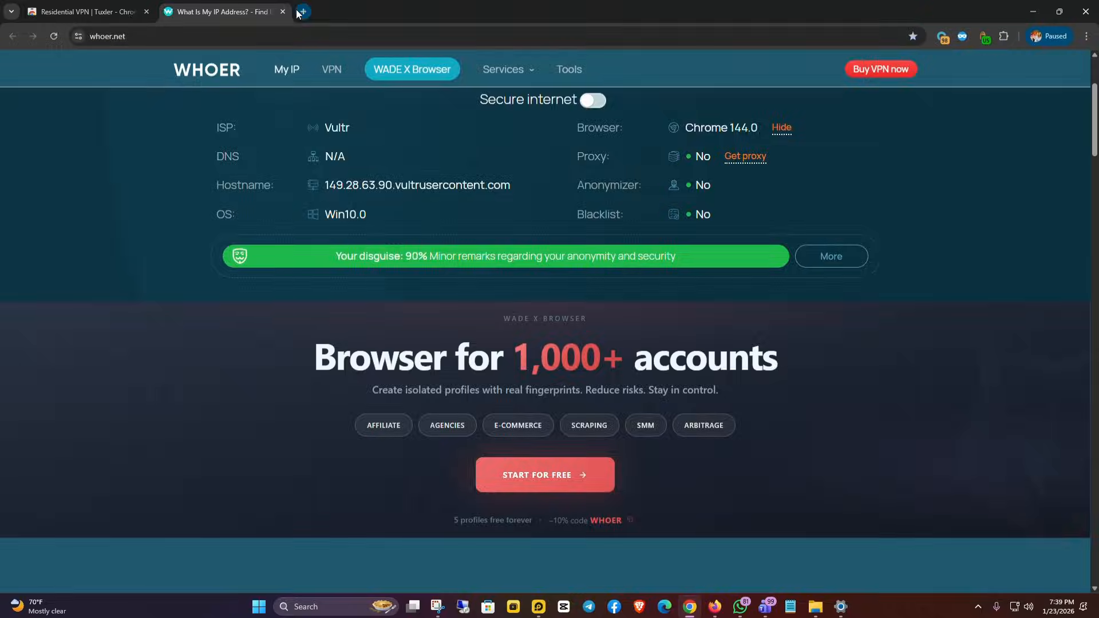
click(303, 12)
click(146, 12)
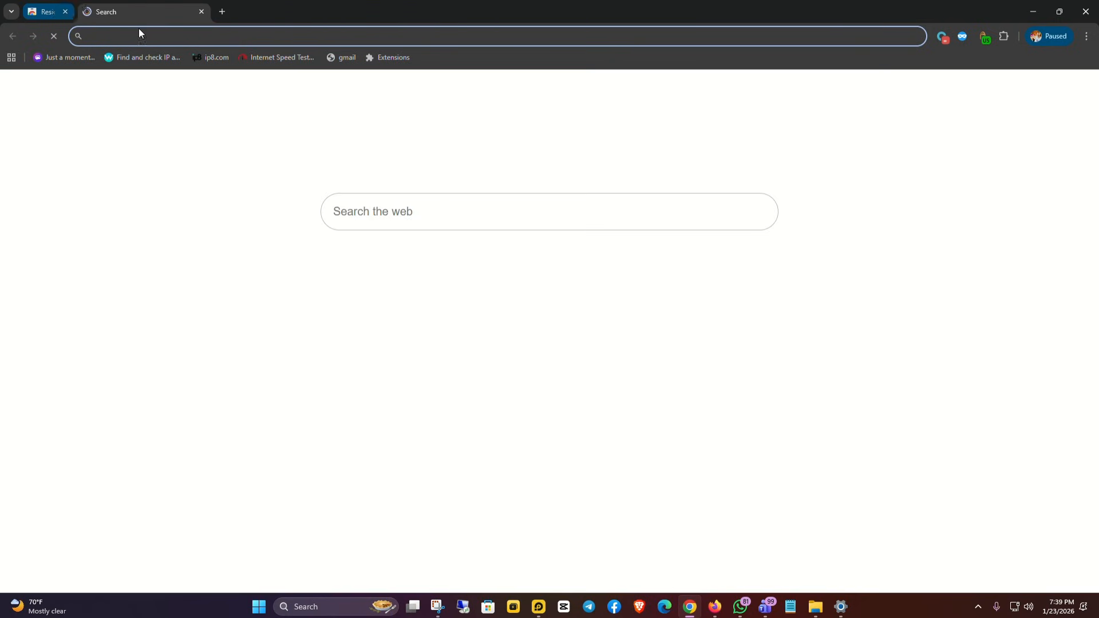
click(139, 58)
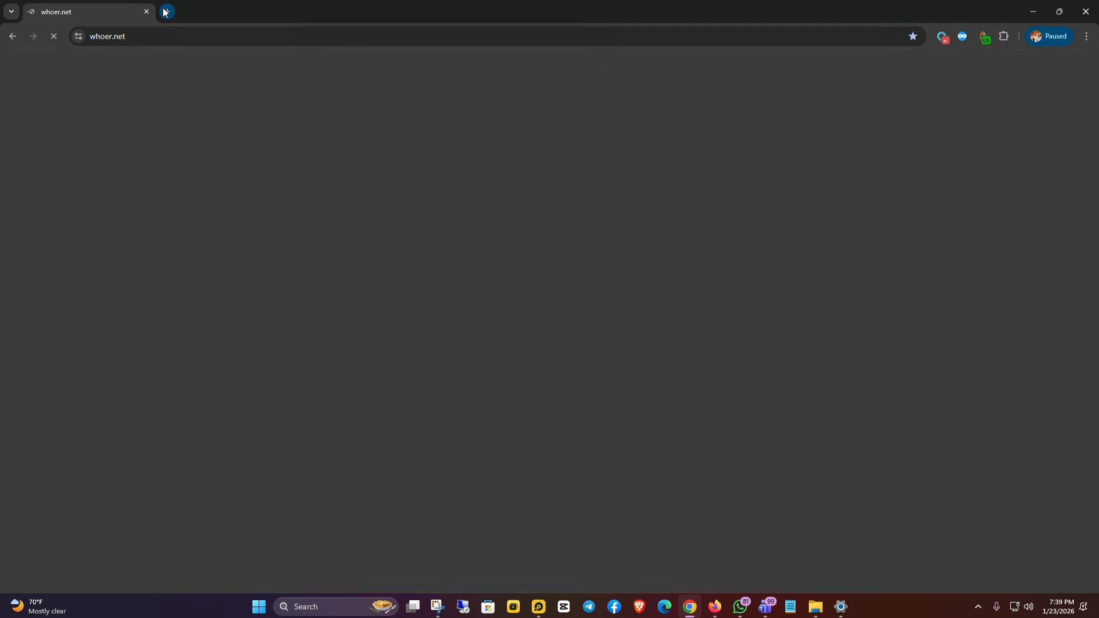
click(165, 12)
click(215, 57)
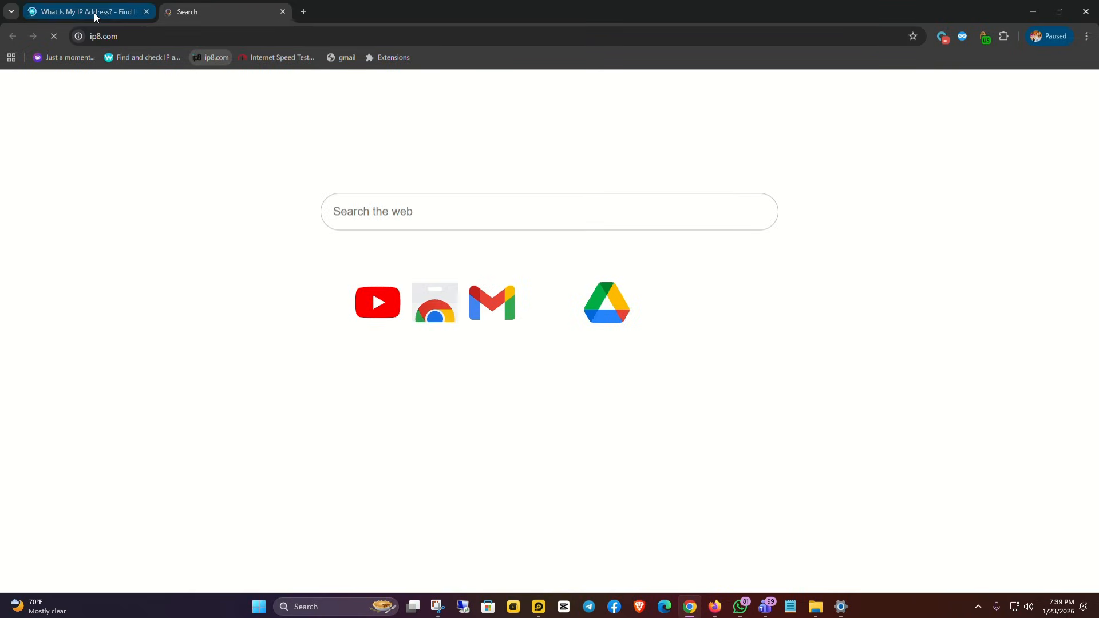
Examine the IP address, location, time zone and anonymity details on whoer.net.
click(94, 12)
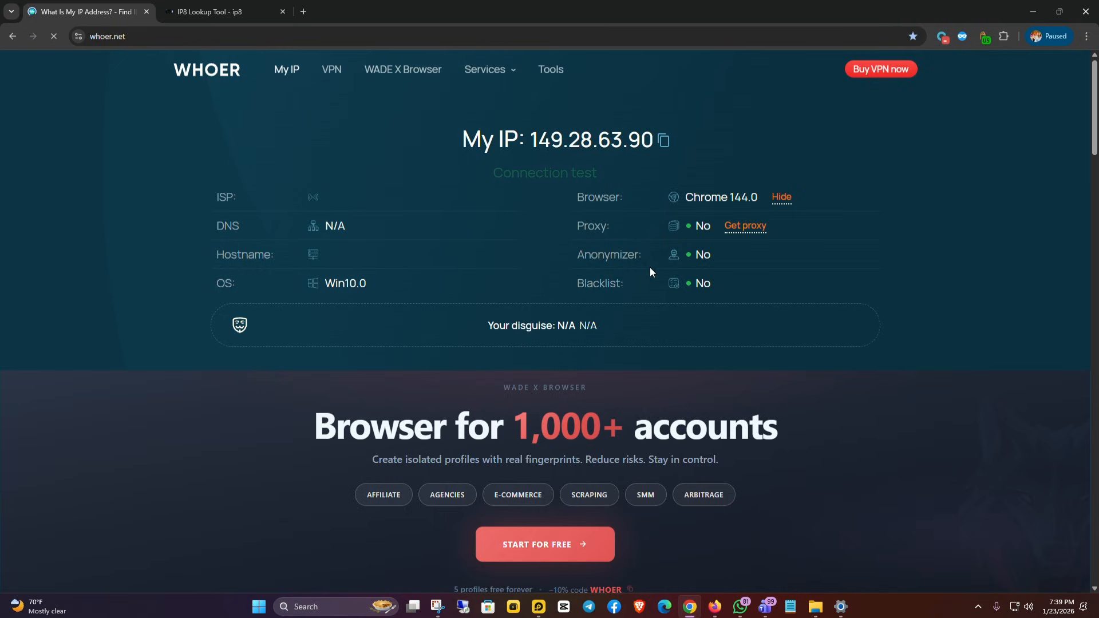
scroll(594, 234, down, 5)
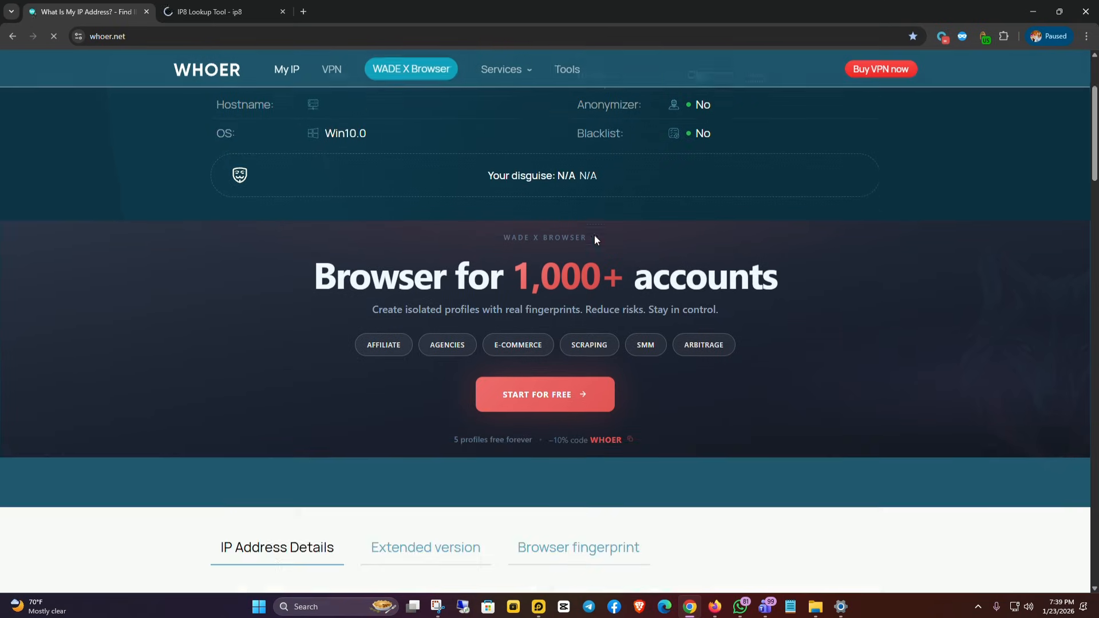
scroll(595, 238, down, 3)
scroll(592, 252, up, 9)
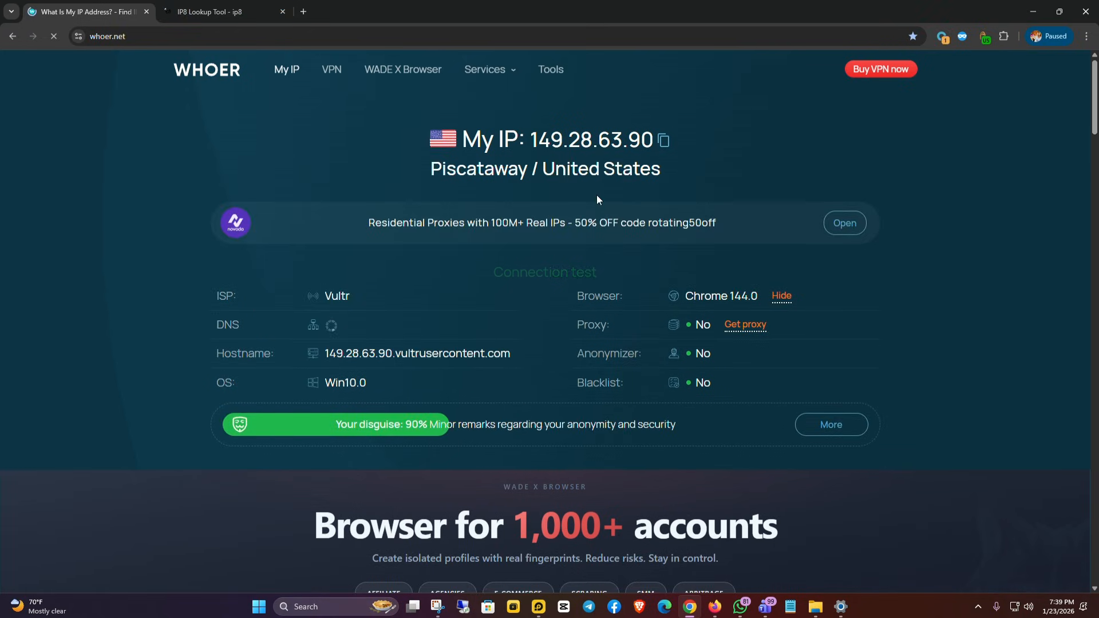
scroll(596, 201, down, 7)
scroll(591, 221, down, 3)
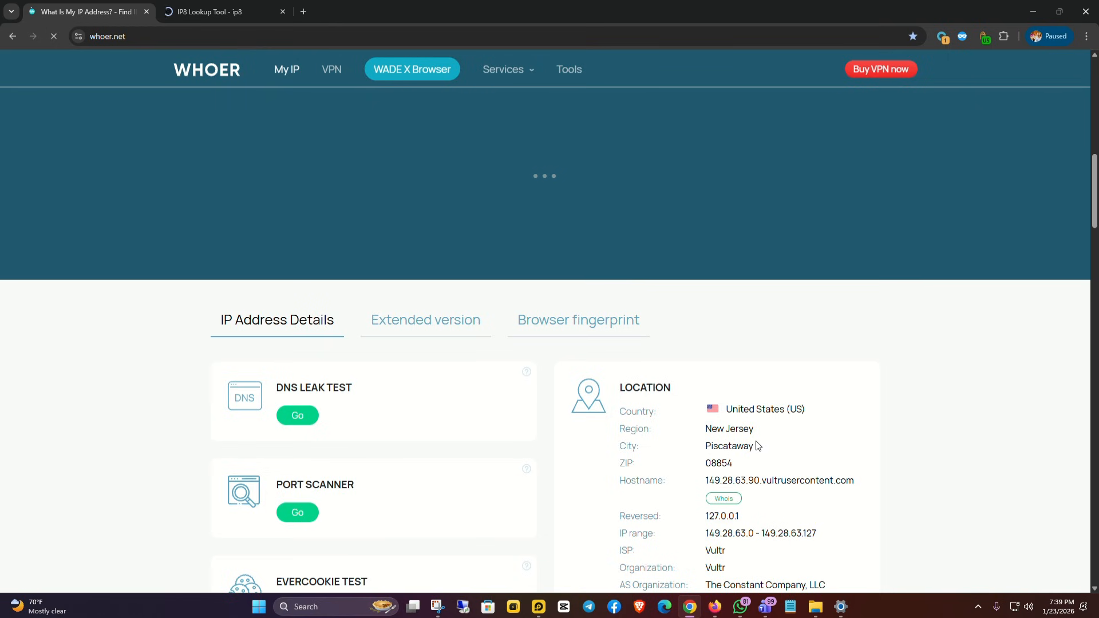
scroll(770, 449, down, 5)
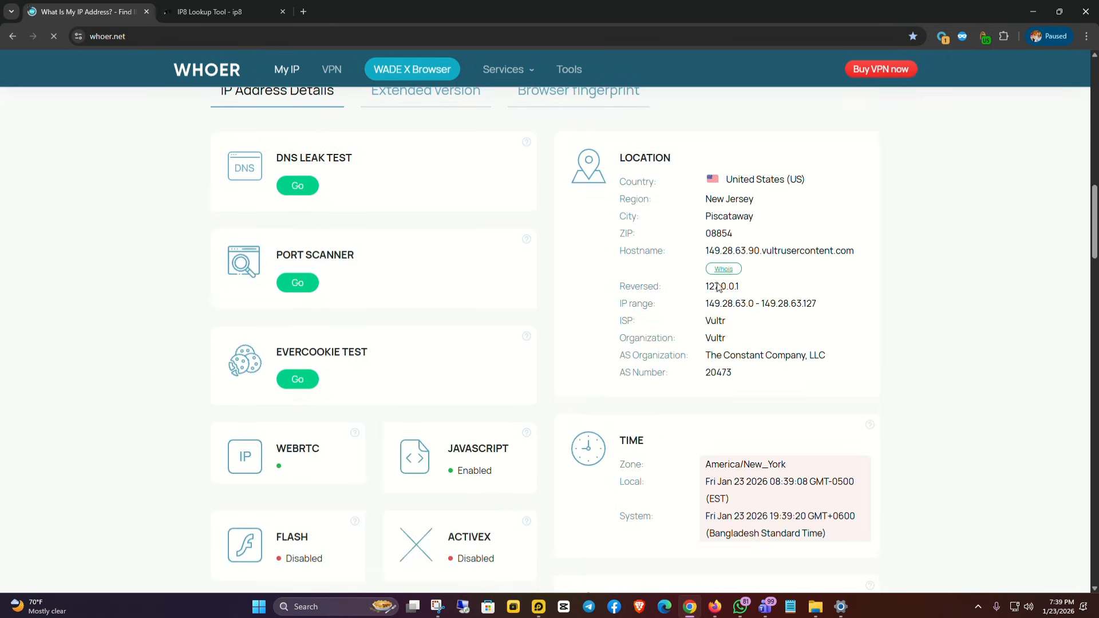
scroll(591, 320, up, 5)
scroll(592, 320, up, 10)
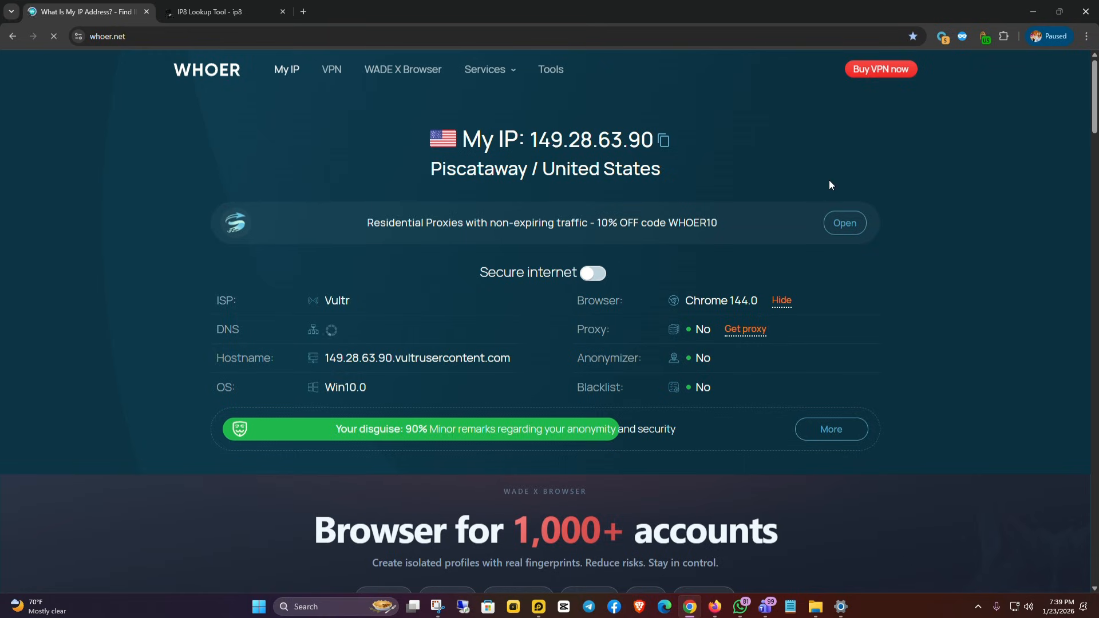
Turn off VPN protection in the Tuxler extension, then minimize the browser and reposition the tuxlerVPN shortcut on the desktop.
click(986, 37)
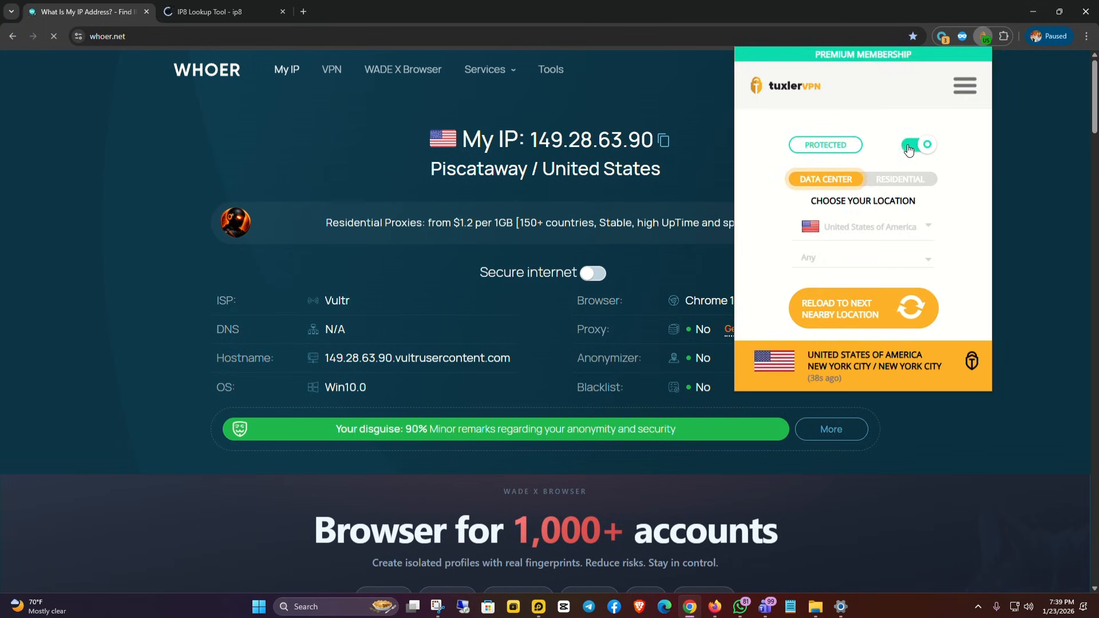
click(915, 146)
click(1030, 12)
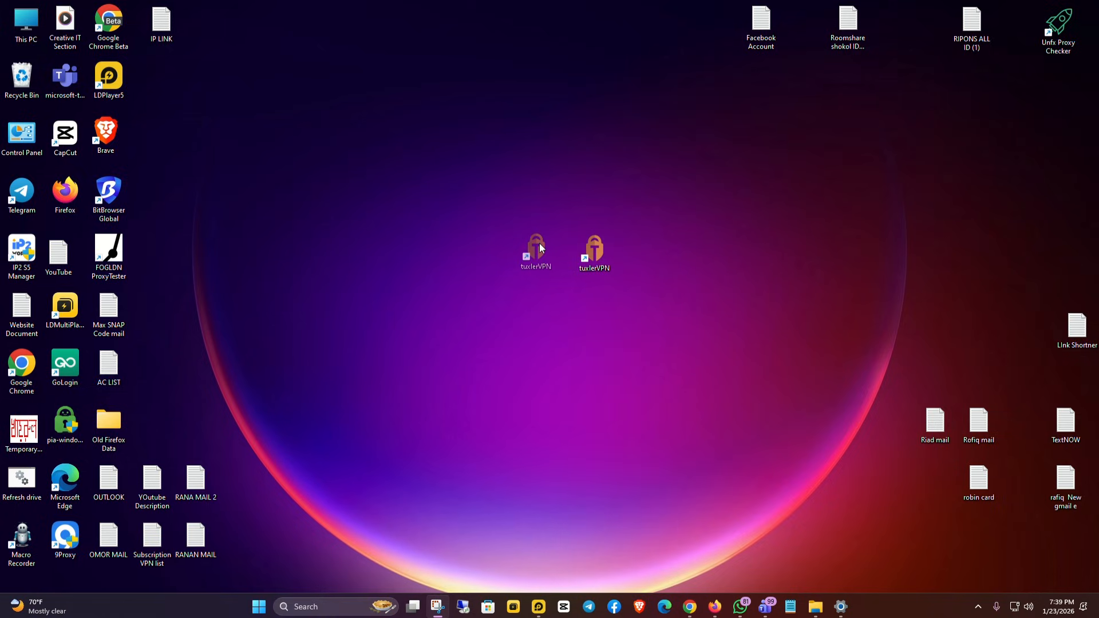
drag(540, 248, 541, 249)
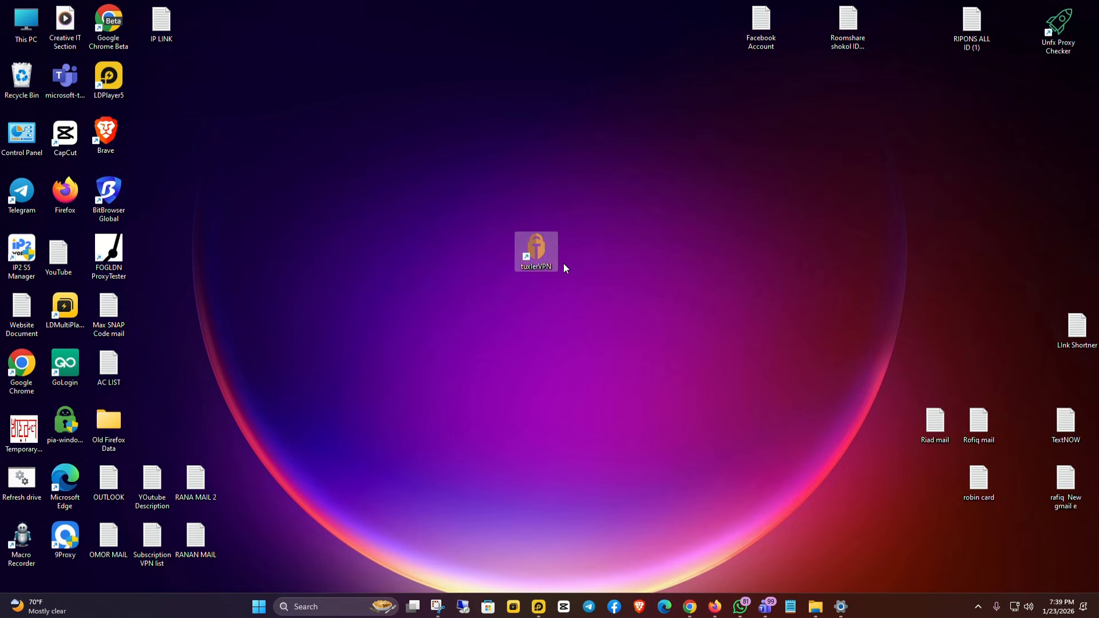
Switch to Firefox, close the Softonic tuxlerVPN download and failed-loading pages, and search Google for "tuxler vpn for pc".
click(715, 607)
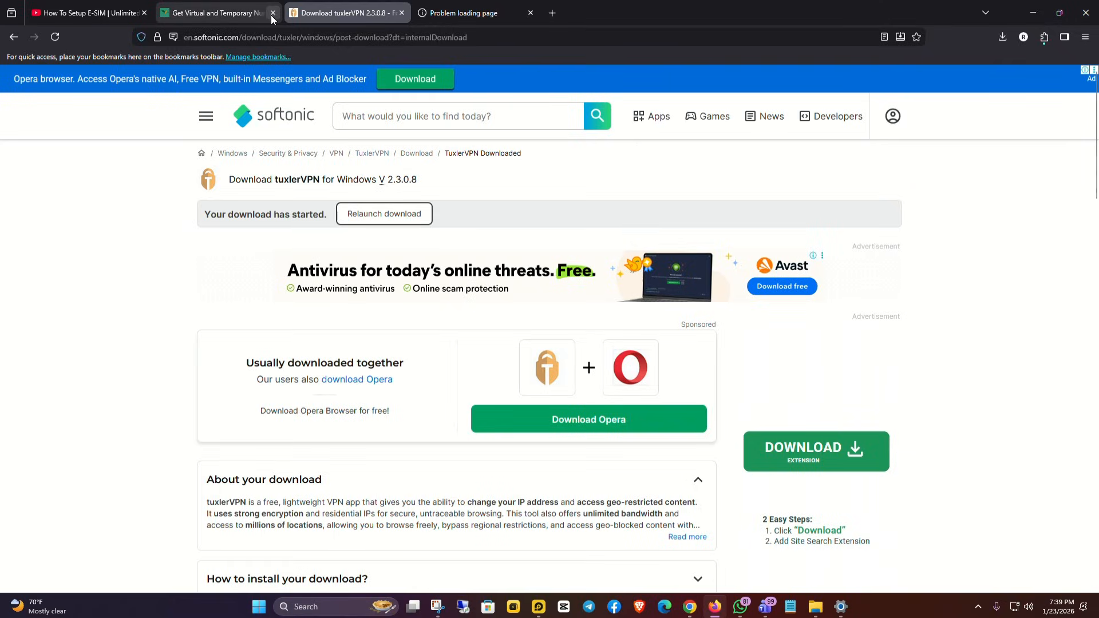
click(401, 14)
click(401, 14)
click(401, 14)
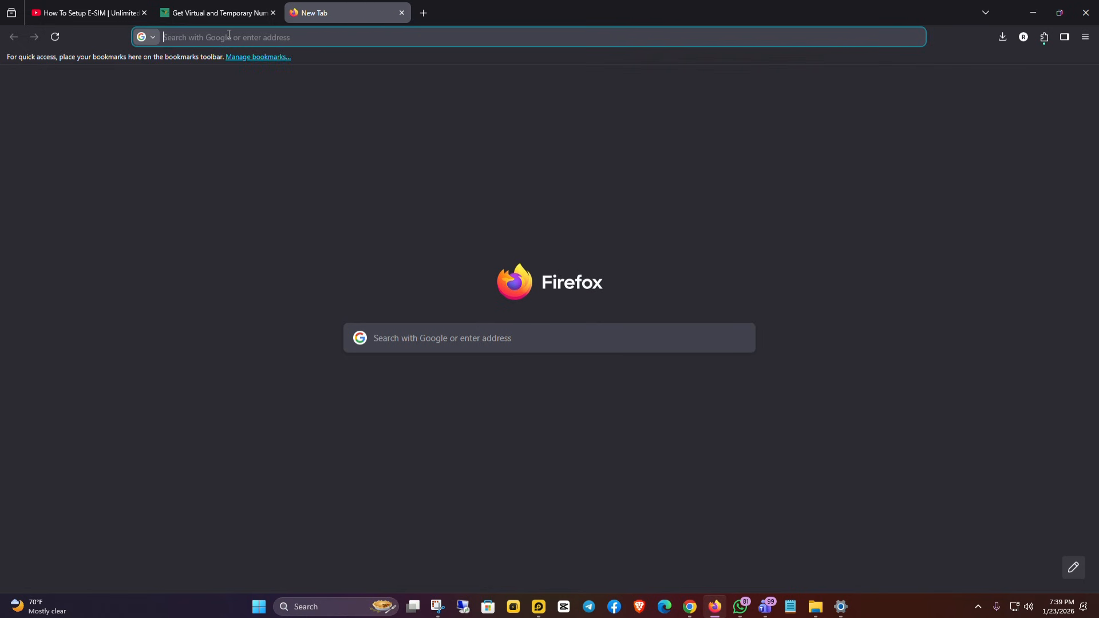
click(227, 36)
click(194, 63)
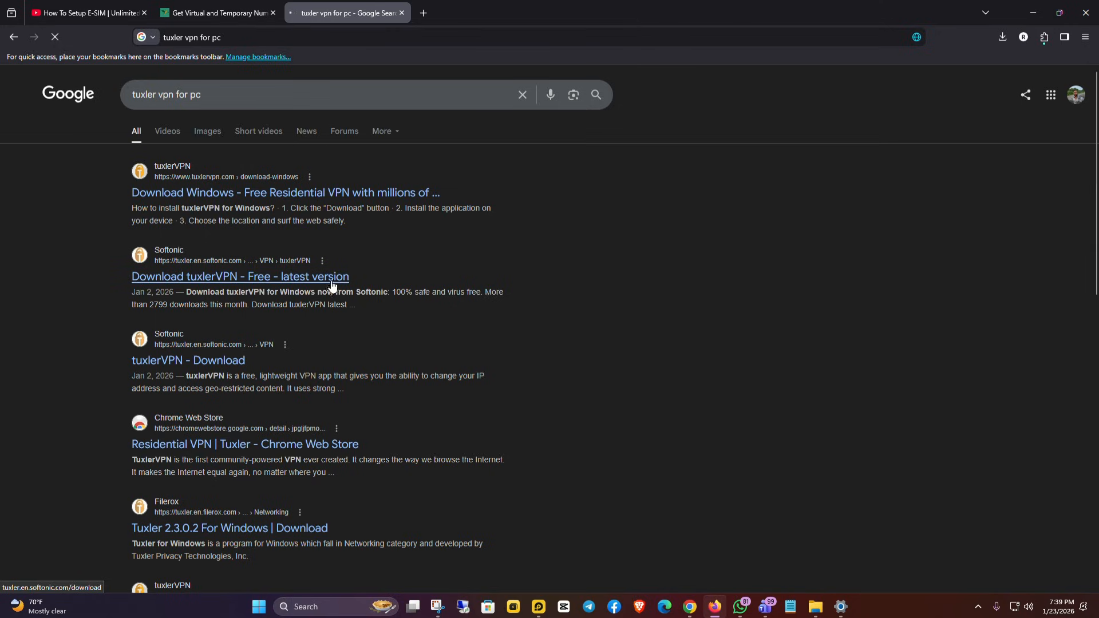
Minimize Firefox and close the tuxlerVPN desktop application window.
click(1034, 8)
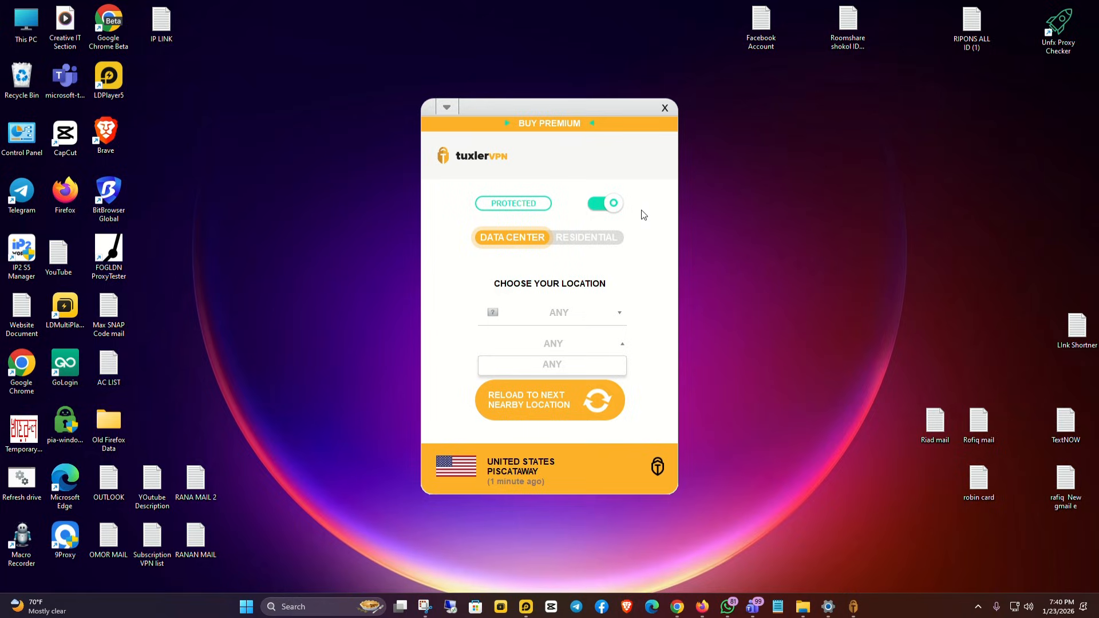
click(664, 108)
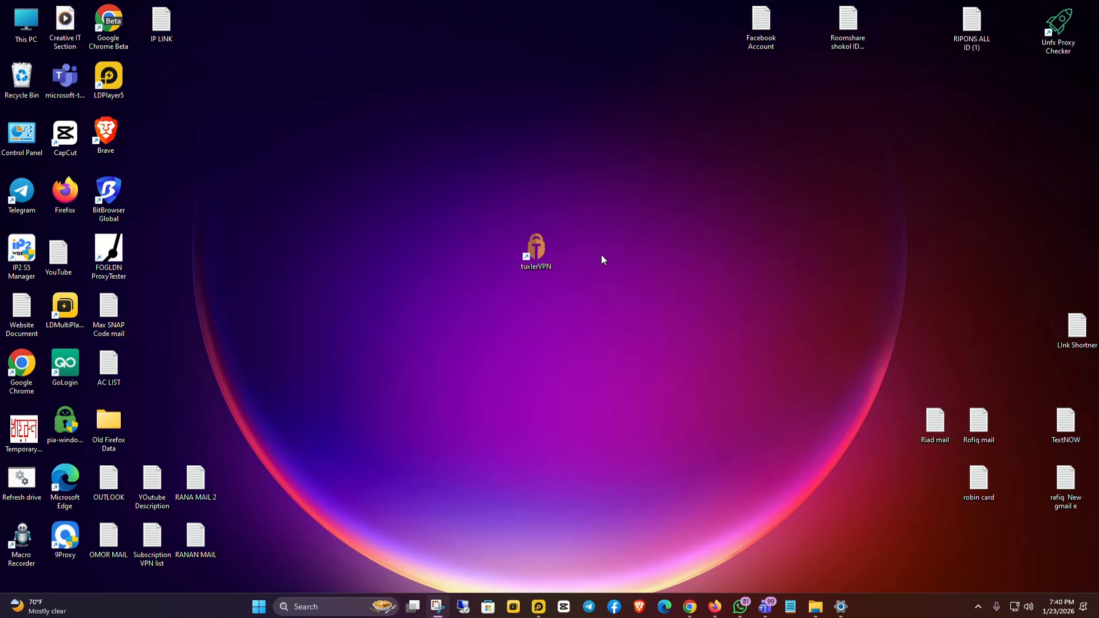